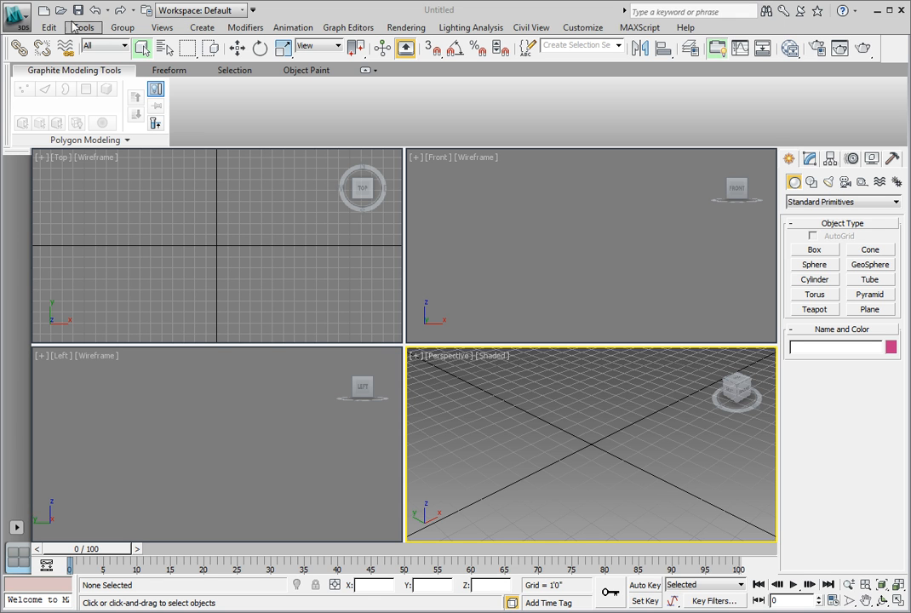
Open the scene file Ch04_Interior_mask01.max from the CH 04 folder
{"action": "left_click", "coordinate": [17, 31]}
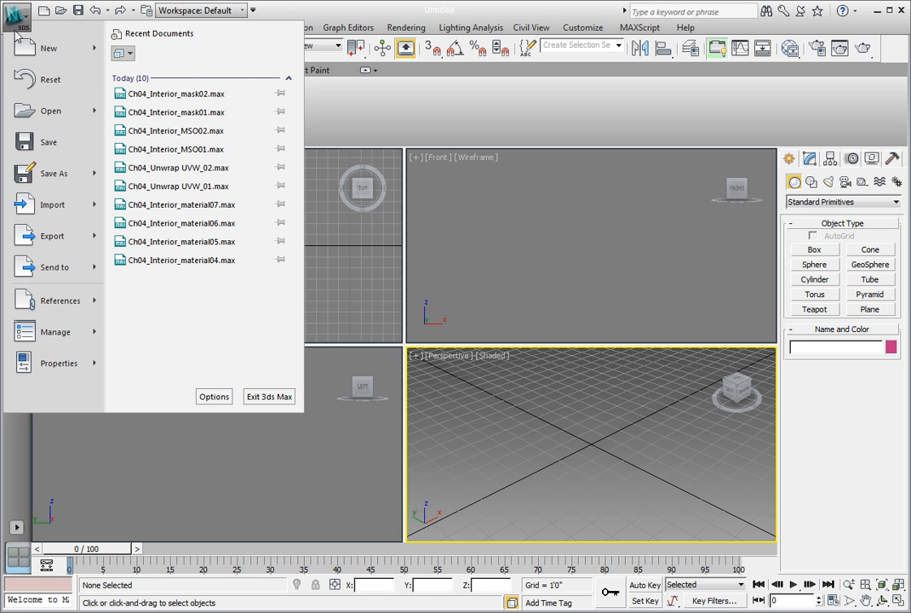
{"action": "left_click", "coordinate": [37, 112]}
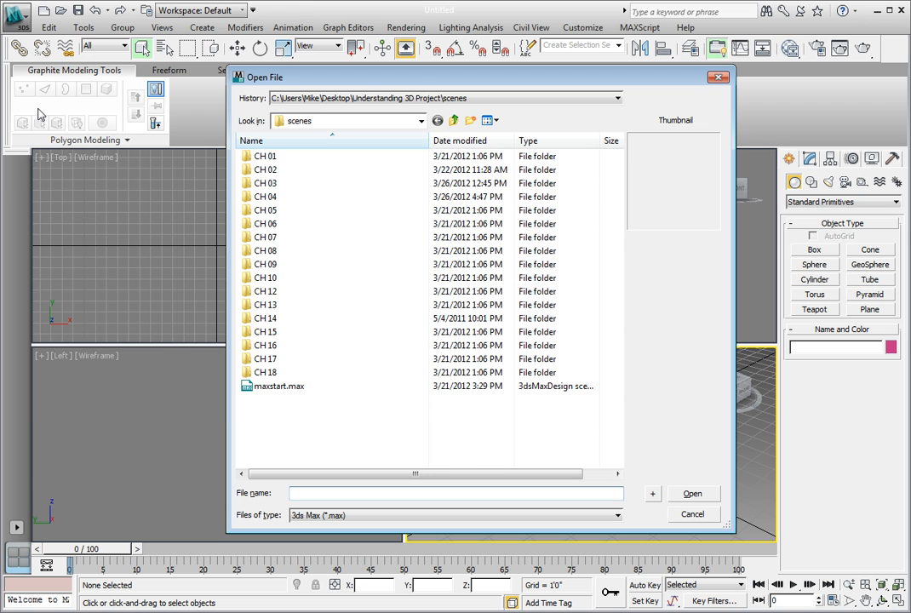
{"action": "double_click", "coordinate": [255, 197]}
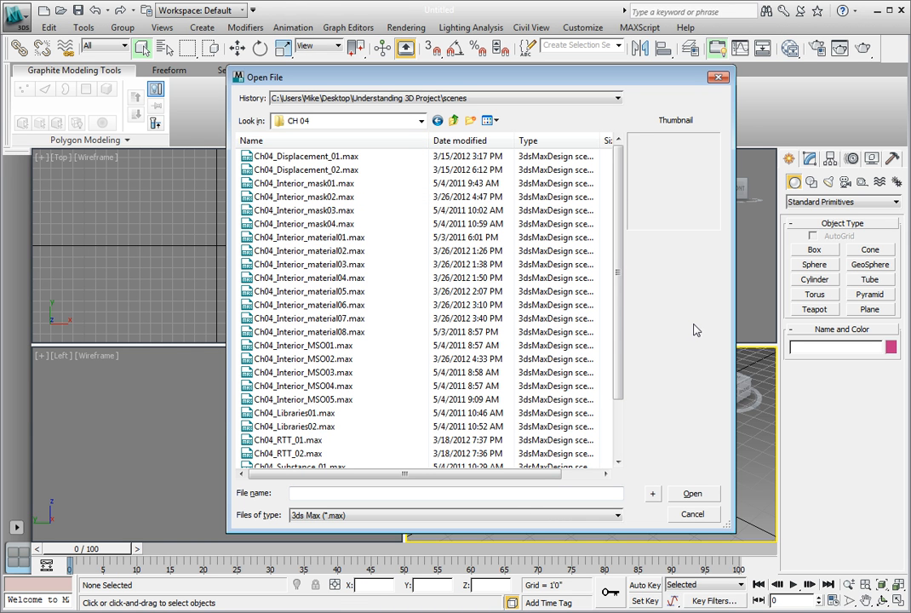
{"action": "left_click", "coordinate": [313, 185]}
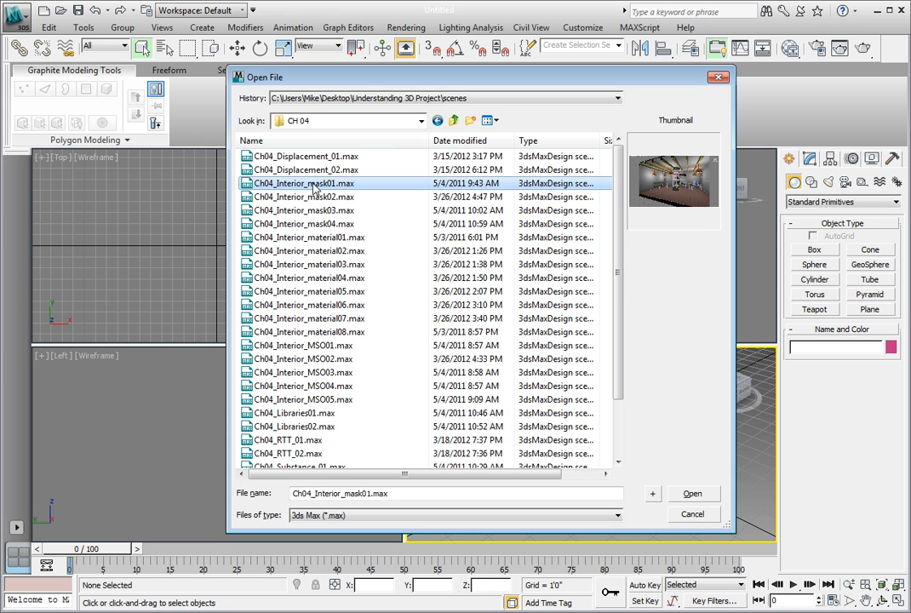
{"action": "left_click", "coordinate": [695, 496]}
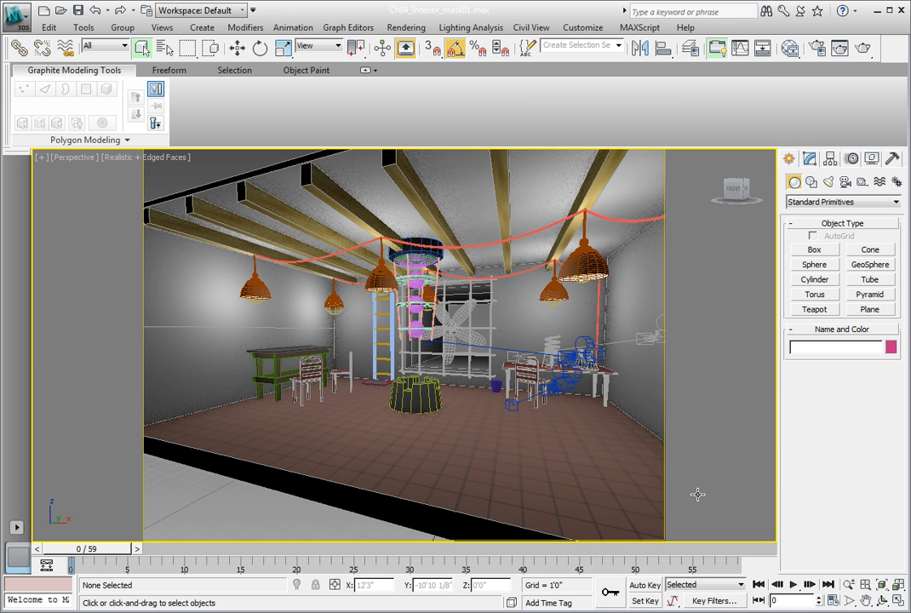
Save the scene as the incremented copy Ch04_Interior_mask02.max, replacing the existing file of that name
{"action": "left_click", "coordinate": [14, 24]}
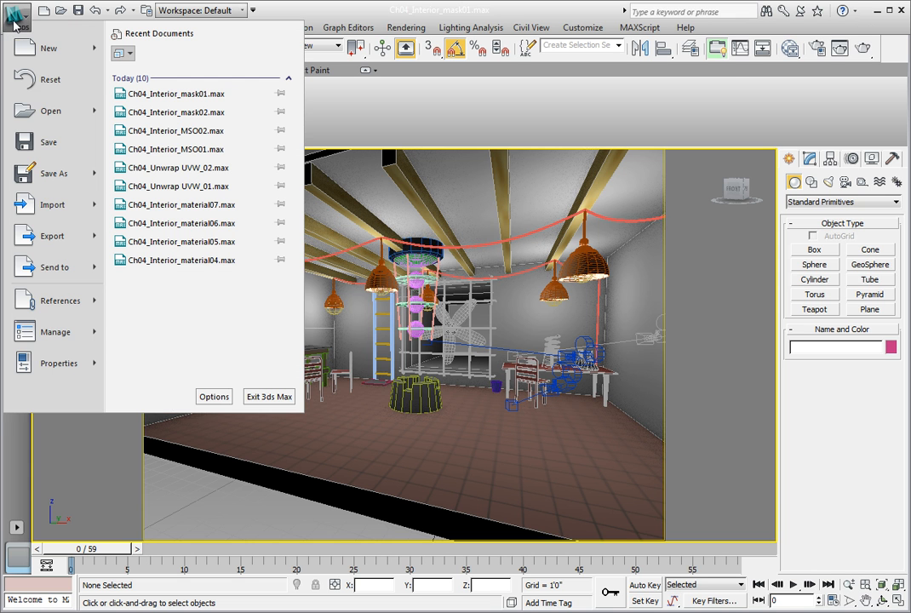
{"action": "left_click", "coordinate": [34, 173]}
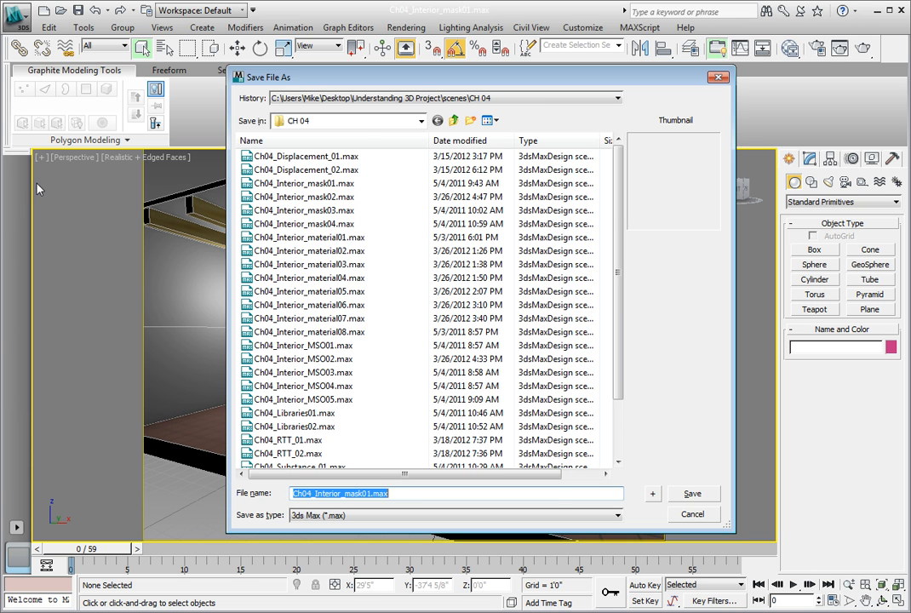
{"action": "left_click", "coordinate": [653, 494]}
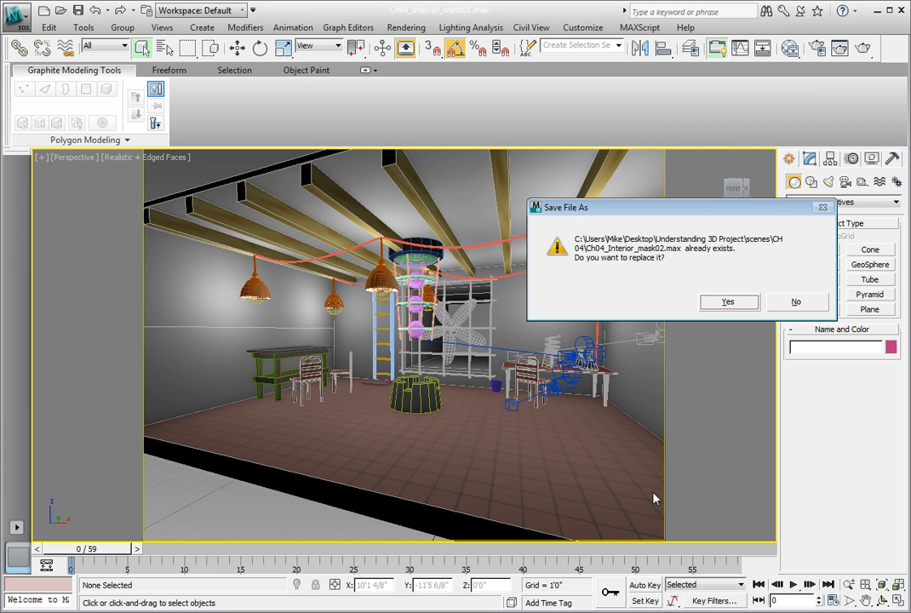
{"action": "key", "text": "Return"}
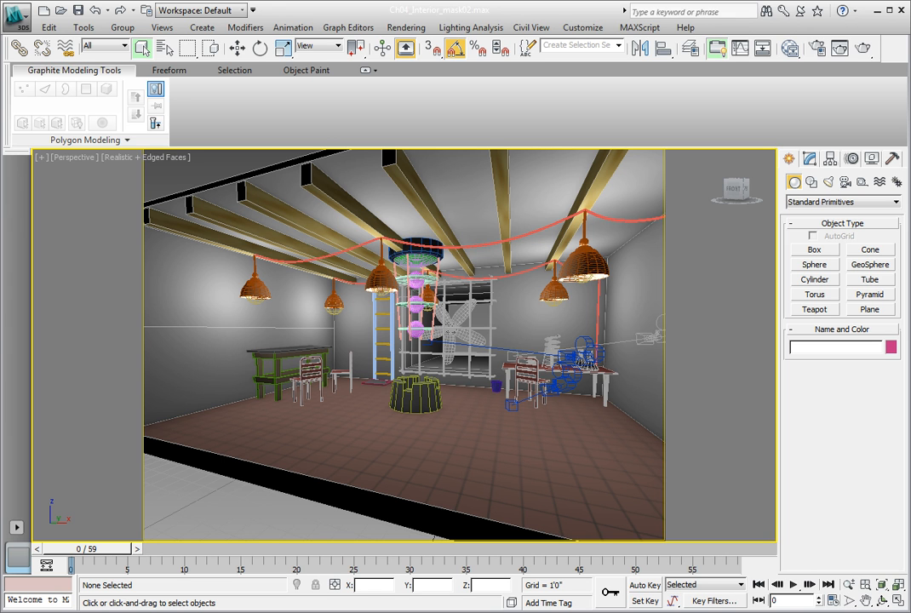
Open the Slate Material Editor and delete all nodes from the Workspace2 view
{"action": "left_click_drag", "start_coordinate": [790, 49], "coordinate": [790, 96]}
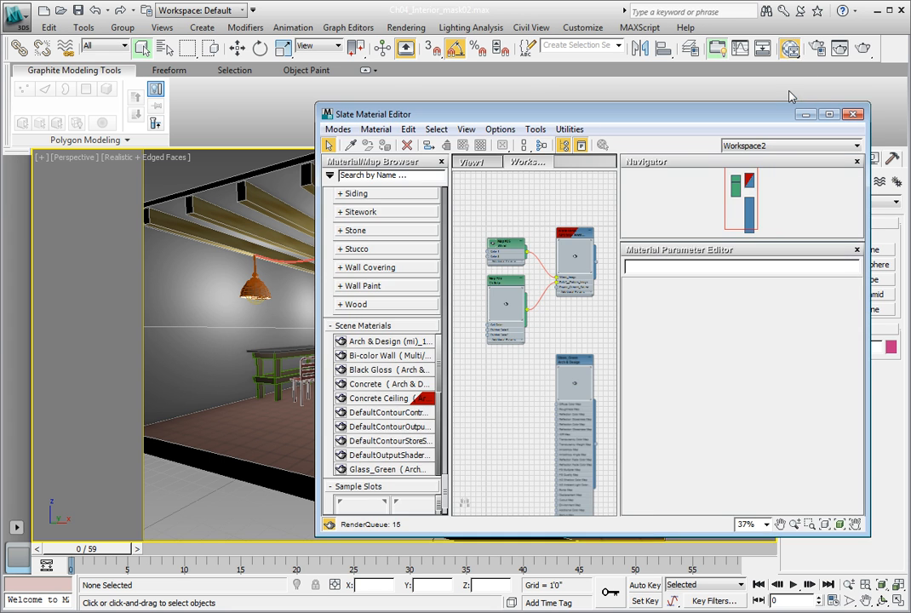
{"action": "left_click_drag", "start_coordinate": [664, 113], "coordinate": [598, 107]}
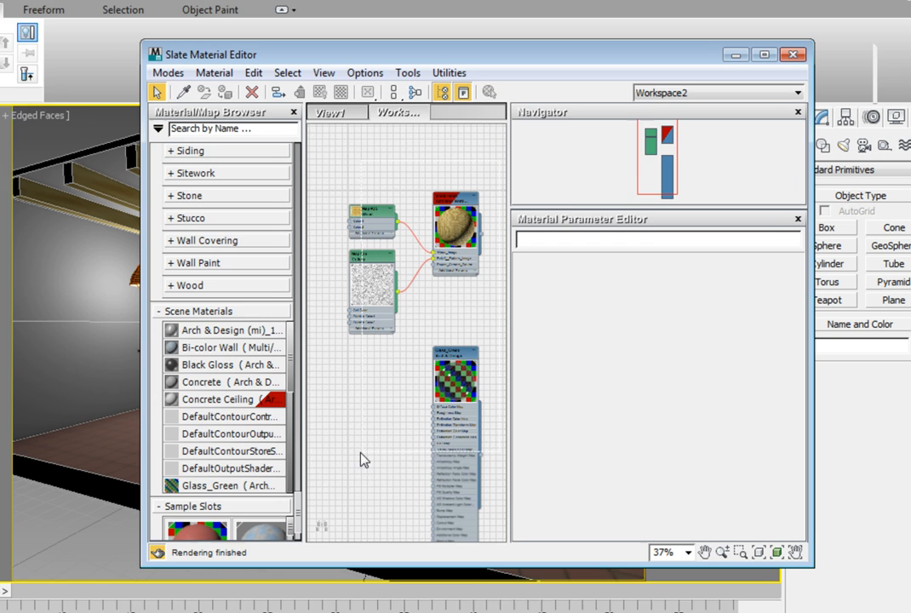
{"action": "left_click_drag", "start_coordinate": [360, 453], "coordinate": [337, 465]}
{"action": "key", "text": "Delete"}
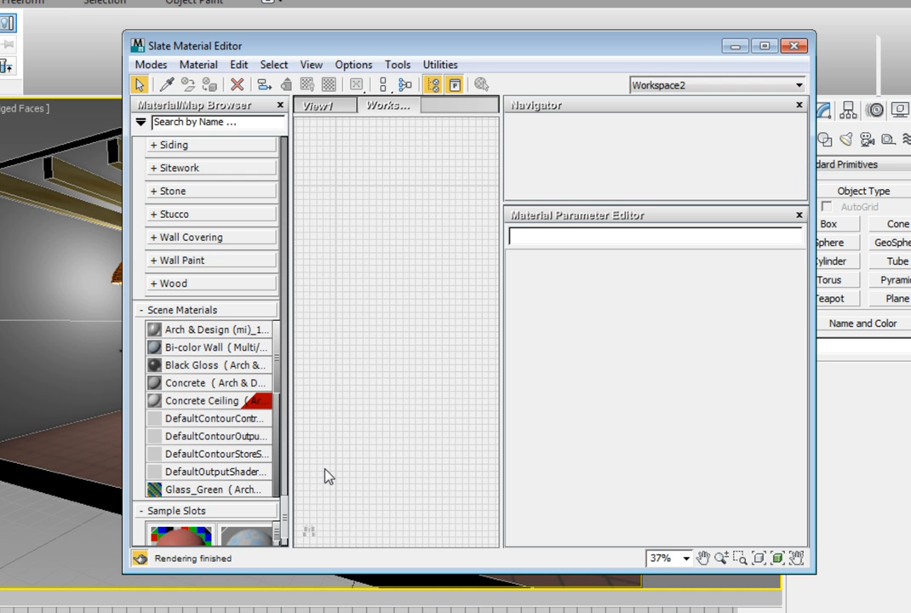
Add a standard Blend material to the empty node view and delete its two default Standard sub-materials
{"action": "left_click_drag", "start_coordinate": [287, 521], "coordinate": [296, 143]}
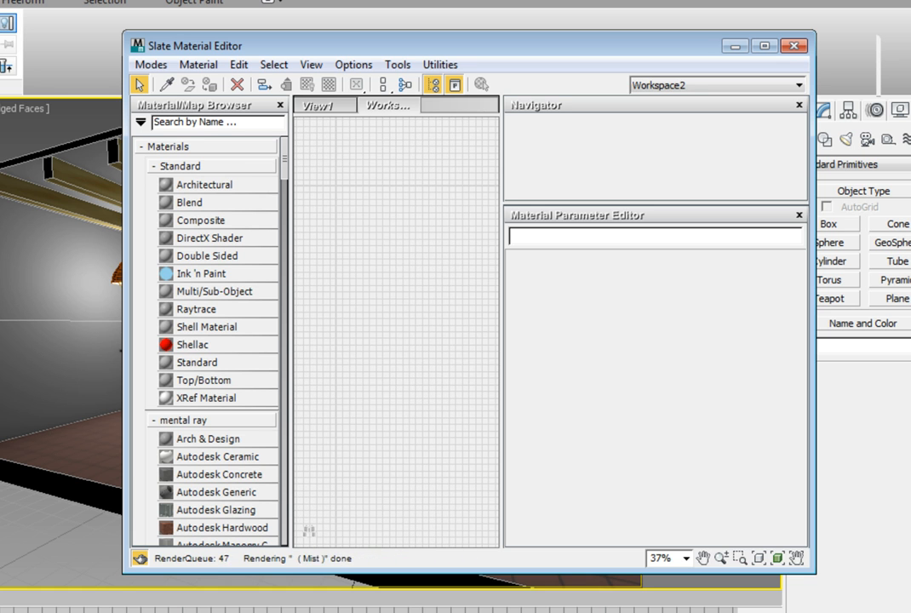
{"action": "left_click_drag", "start_coordinate": [173, 206], "coordinate": [439, 356]}
{"action": "middle_click_drag", "start_coordinate": [404, 274], "coordinate": [412, 247]}
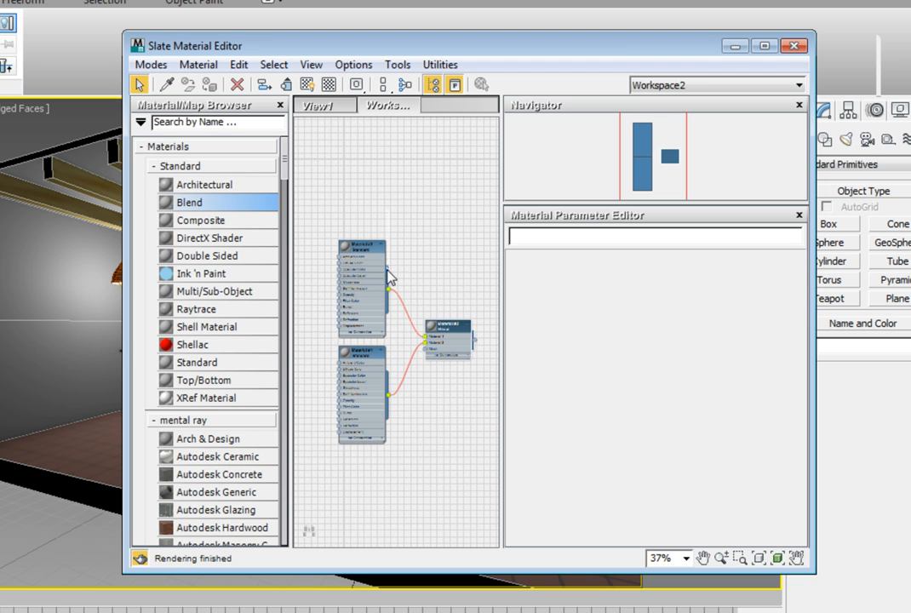
{"action": "key", "text": "Delete"}
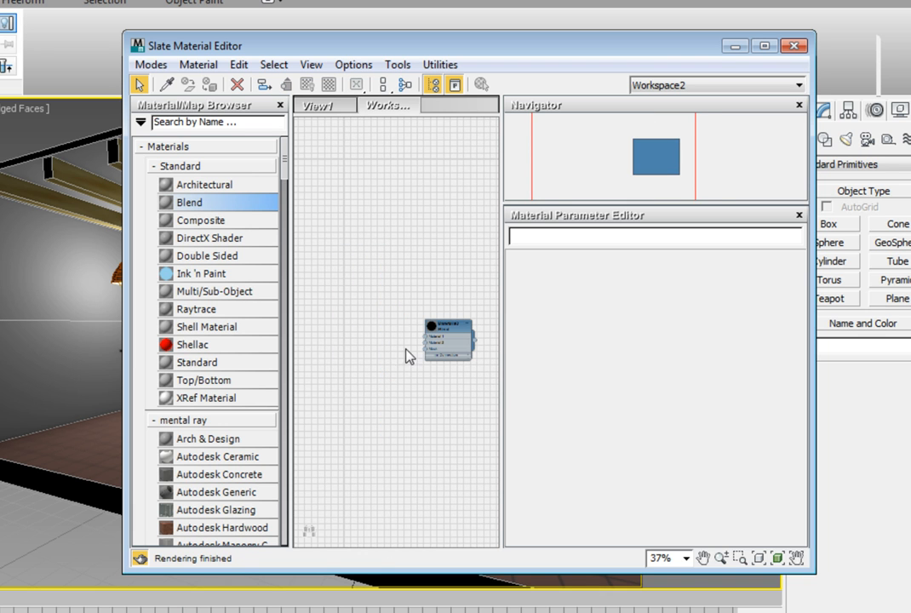
Examine the Blend node's Material 1, Material 2, Mask and mr Connection slots up close
{"action": "scroll", "coordinate": [444, 350], "scroll_direction": "up", "scroll_amount": 4}
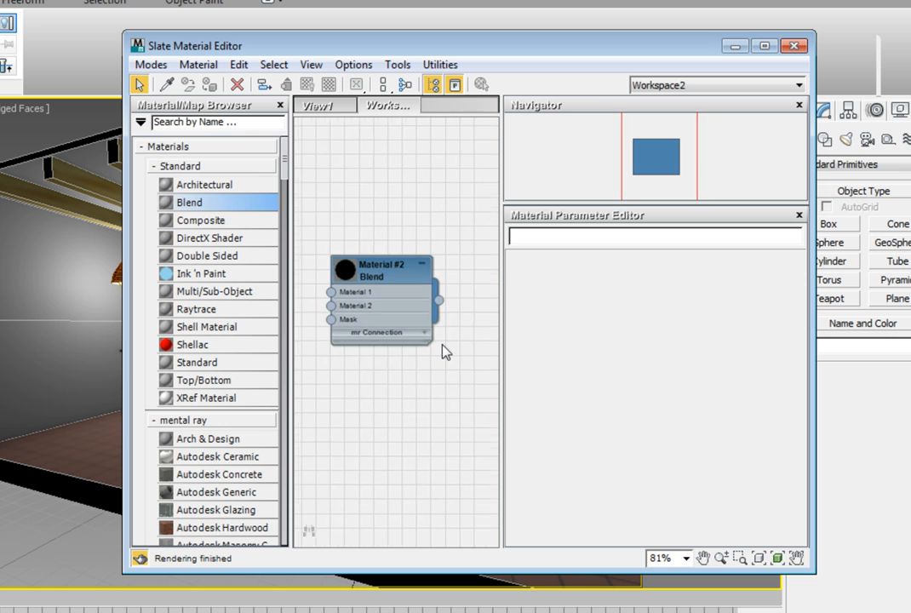
{"action": "scroll", "coordinate": [420, 325], "scroll_direction": "up", "scroll_amount": 3}
{"action": "middle_click_drag", "start_coordinate": [368, 294], "coordinate": [421, 319]}
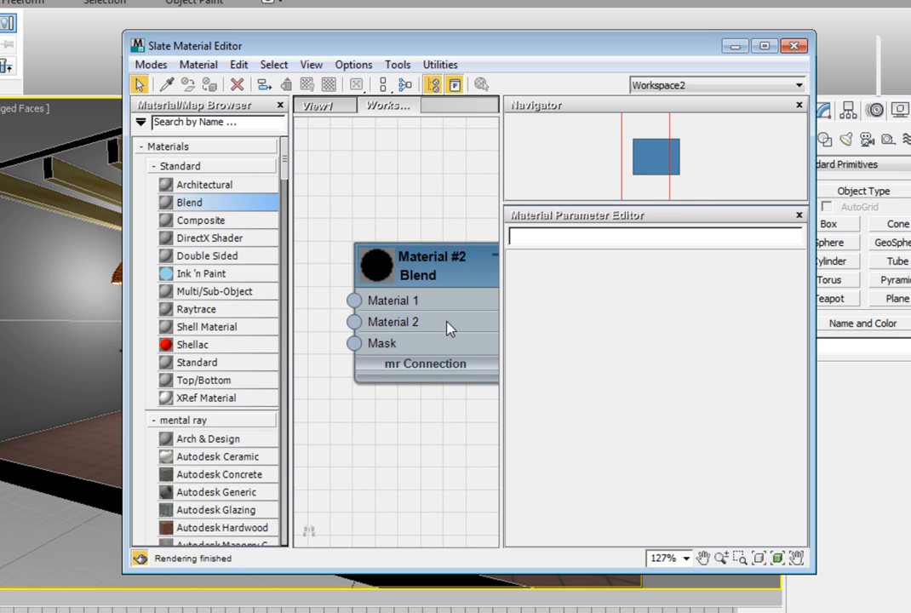
{"action": "middle_click_drag", "start_coordinate": [446, 327], "coordinate": [414, 309]}
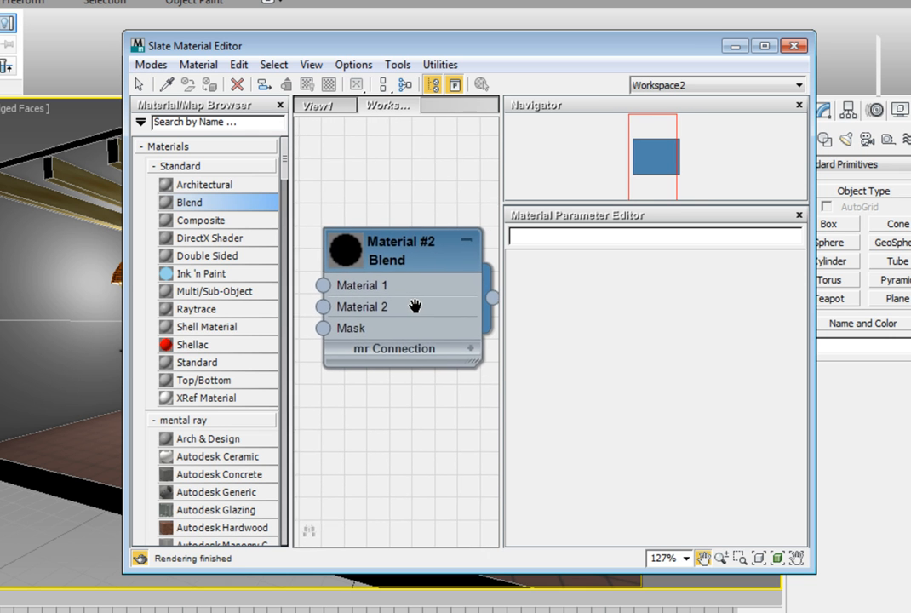
{"action": "left_click", "coordinate": [470, 349]}
{"action": "left_click", "coordinate": [472, 349]}
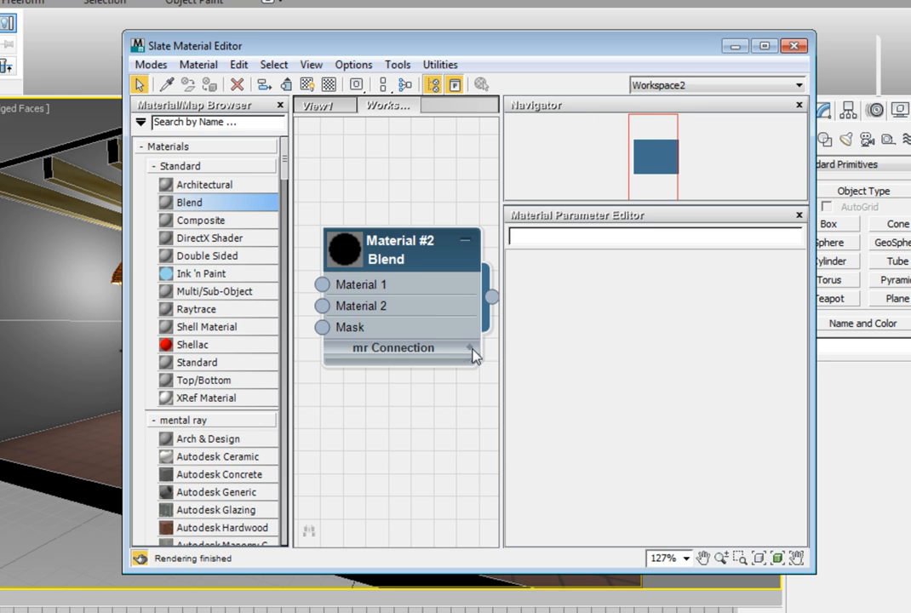
{"action": "scroll", "coordinate": [402, 186], "scroll_direction": "down", "scroll_amount": 5}
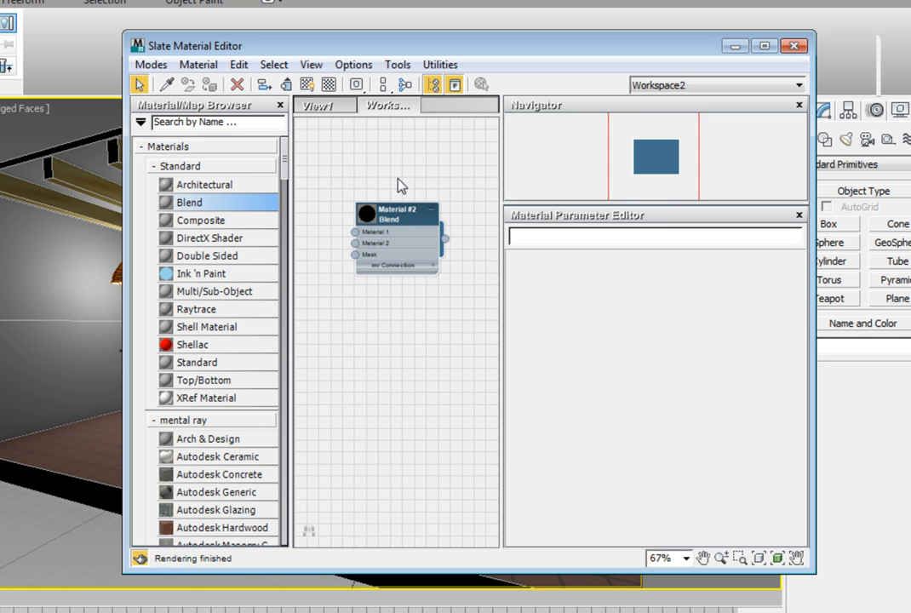
{"action": "middle_click_drag", "start_coordinate": [400, 179], "coordinate": [442, 320]}
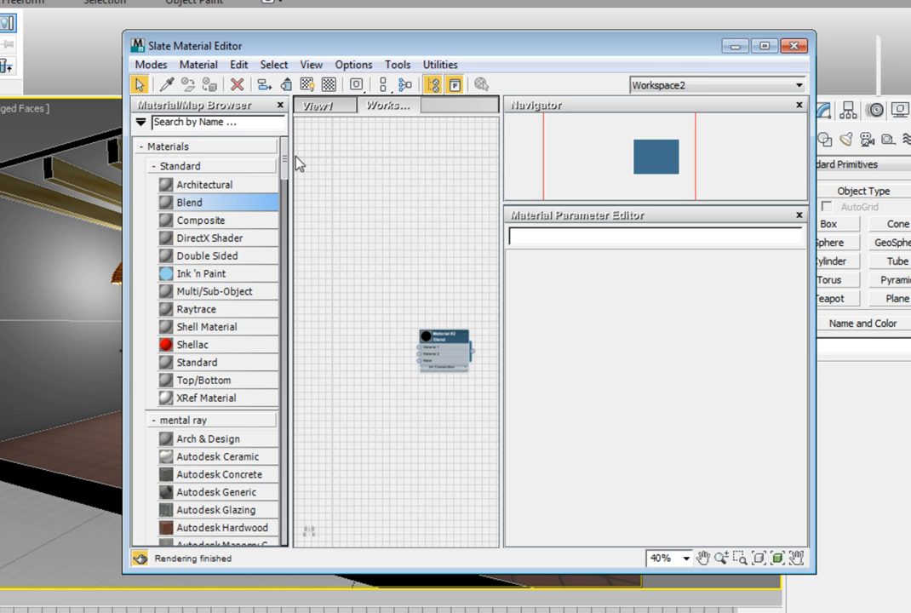
Add the scene material Paint_Blue to the view as an instance and place it up and to the left of the Blend node
{"action": "left_click_drag", "start_coordinate": [284, 161], "coordinate": [300, 528]}
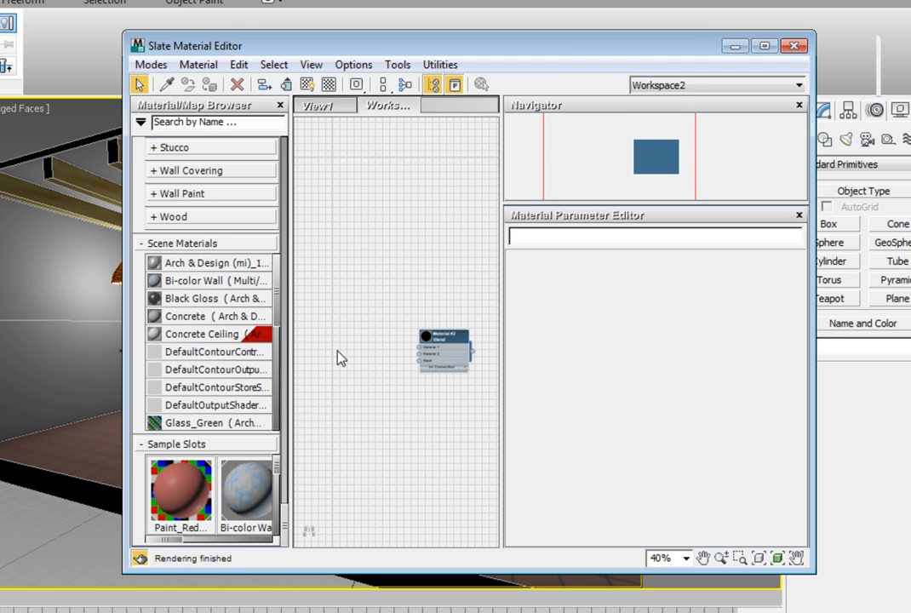
{"action": "left_click_drag", "start_coordinate": [283, 304], "coordinate": [280, 395]}
{"action": "mouse_move", "coordinate": [245, 305]}
{"action": "left_mouse_down"}
{"action": "mouse_move", "coordinate": [305, 295]}
{"action": "mouse_move", "coordinate": [326, 218]}
{"action": "mouse_move", "coordinate": [321, 228]}
{"action": "left_mouse_up"}
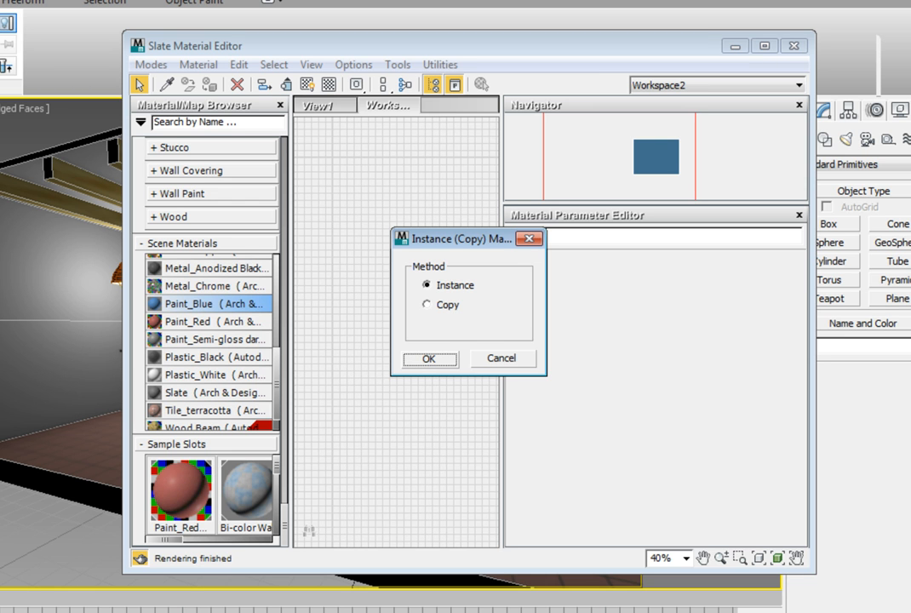
{"action": "left_click", "coordinate": [429, 358]}
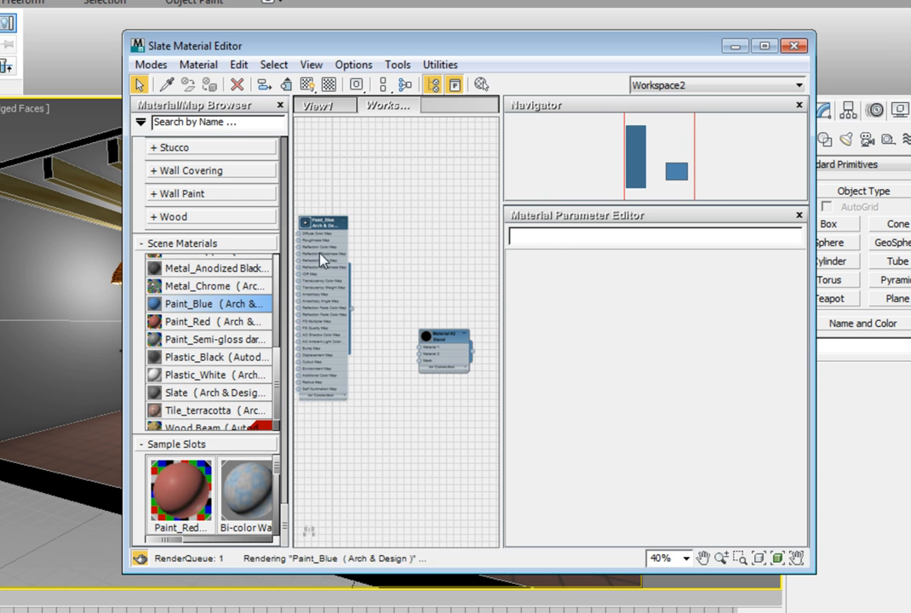
{"action": "mouse_move", "coordinate": [322, 232]}
{"action": "left_mouse_down"}
{"action": "mouse_move", "coordinate": [350, 206]}
{"action": "mouse_move", "coordinate": [358, 176]}
{"action": "left_mouse_up"}
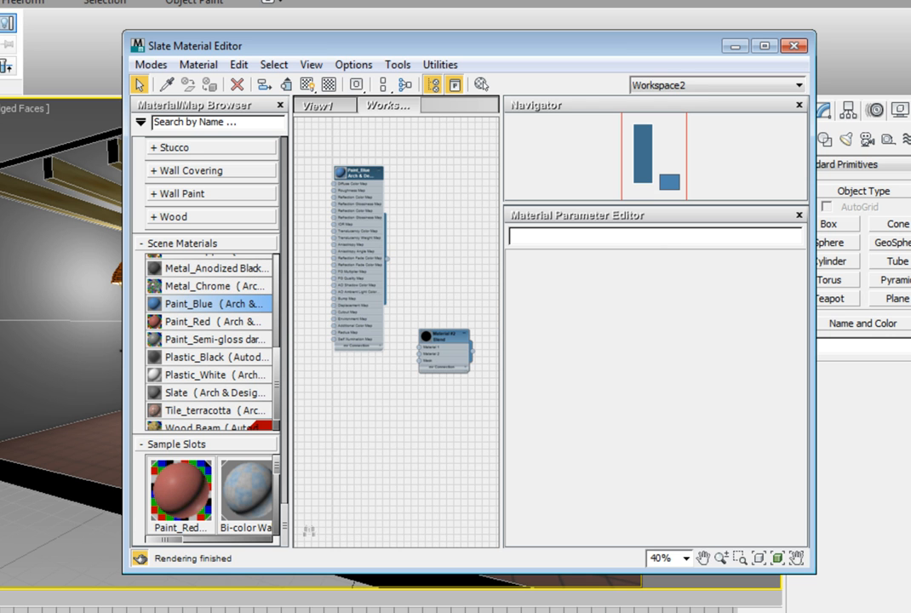
Connect the Paint_Blue node's output to the Material 1 slot of the Blend material
{"action": "scroll", "coordinate": [413, 301], "scroll_direction": "up", "scroll_amount": 4}
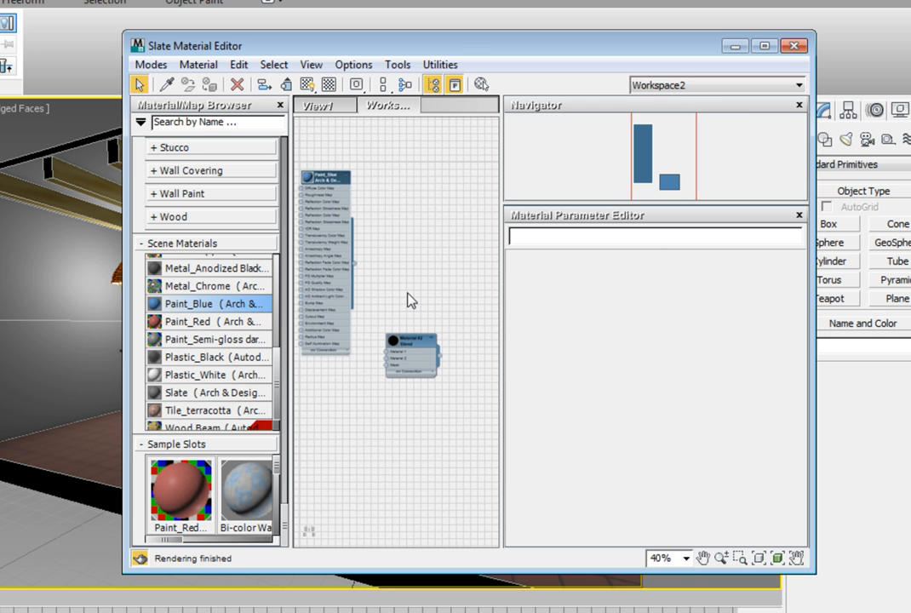
{"action": "scroll", "coordinate": [411, 301], "scroll_direction": "up", "scroll_amount": 1}
{"action": "middle_click_drag", "start_coordinate": [392, 315], "coordinate": [439, 295]}
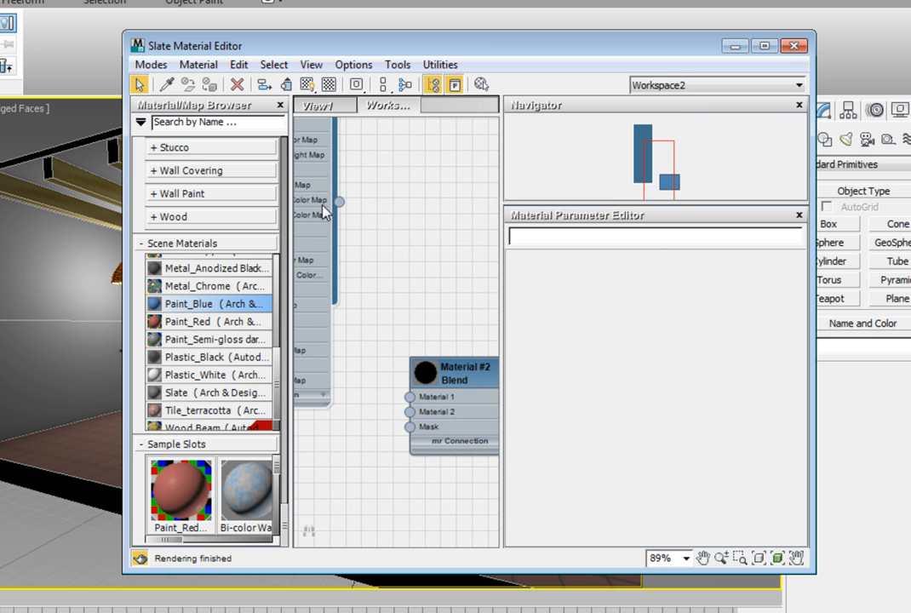
{"action": "mouse_move", "coordinate": [339, 205]}
{"action": "left_mouse_down"}
{"action": "mouse_move", "coordinate": [368, 397]}
{"action": "mouse_move", "coordinate": [378, 407]}
{"action": "mouse_move", "coordinate": [408, 400]}
{"action": "left_mouse_up"}
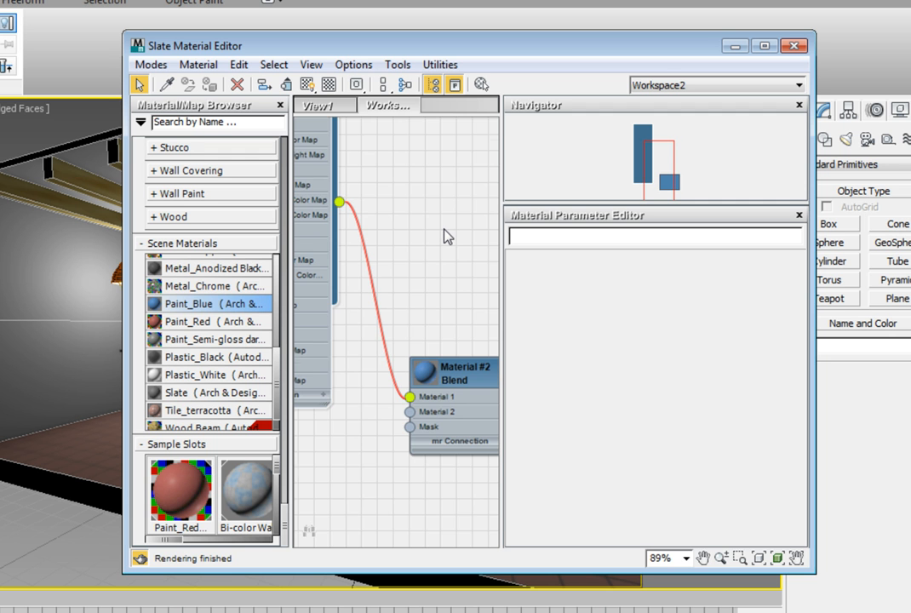
Add the scene material Concrete to the view as an instance, below the Paint_Blue node
{"action": "scroll", "coordinate": [436, 241], "scroll_direction": "down", "scroll_amount": 5}
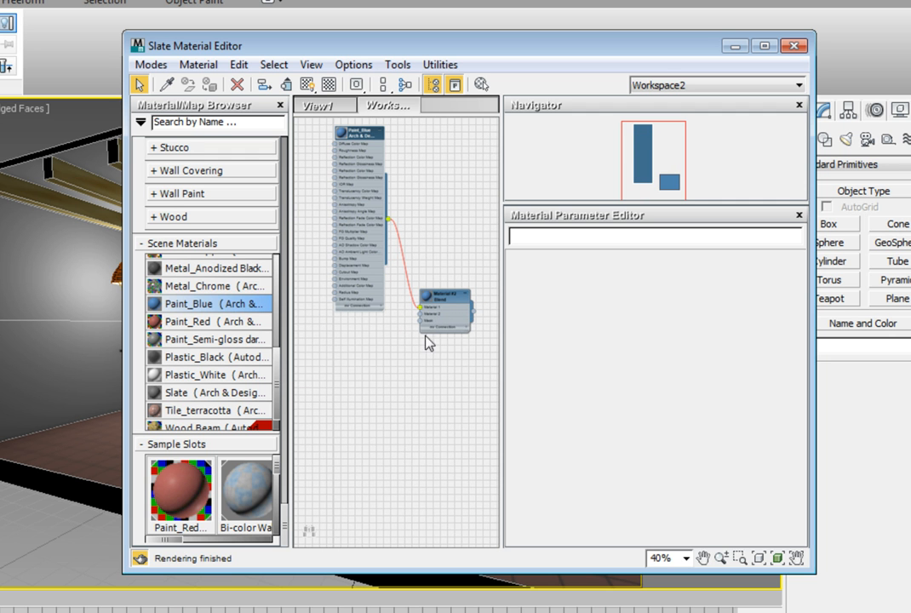
{"action": "left_click_drag", "start_coordinate": [283, 400], "coordinate": [284, 290]}
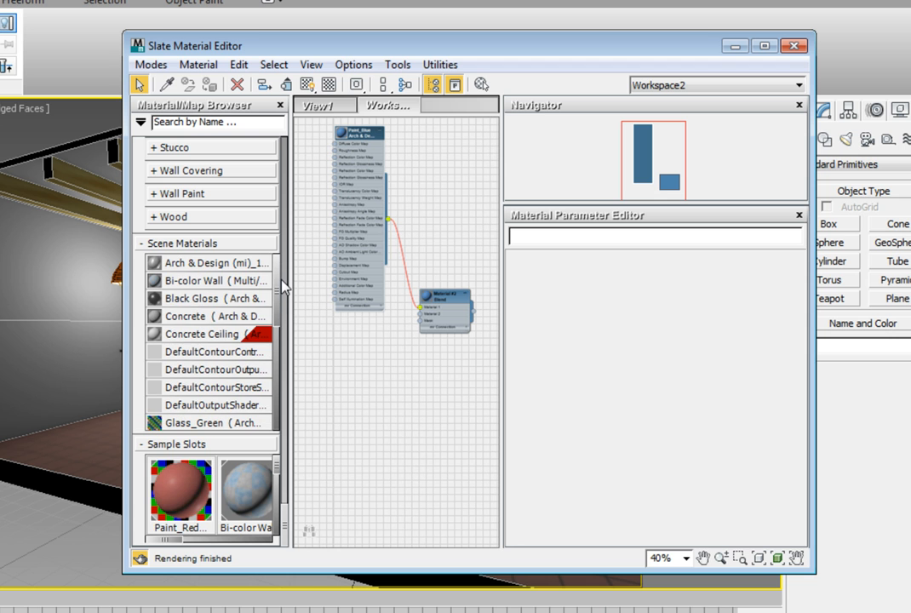
{"action": "left_click_drag", "start_coordinate": [141, 316], "coordinate": [371, 419]}
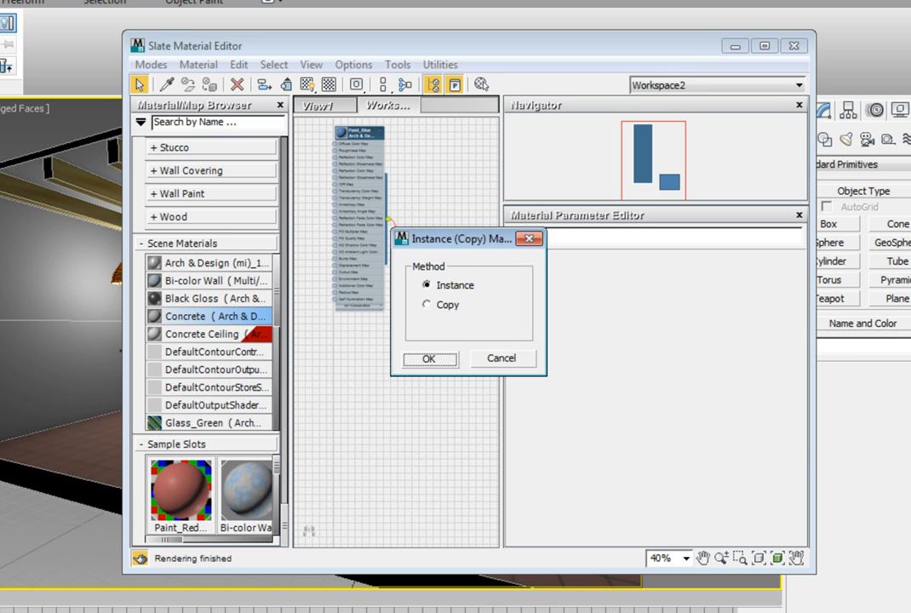
{"action": "left_click", "coordinate": [428, 360]}
{"action": "middle_click_drag", "start_coordinate": [375, 399], "coordinate": [321, 346]}
{"action": "right_click", "coordinate": [321, 347]}
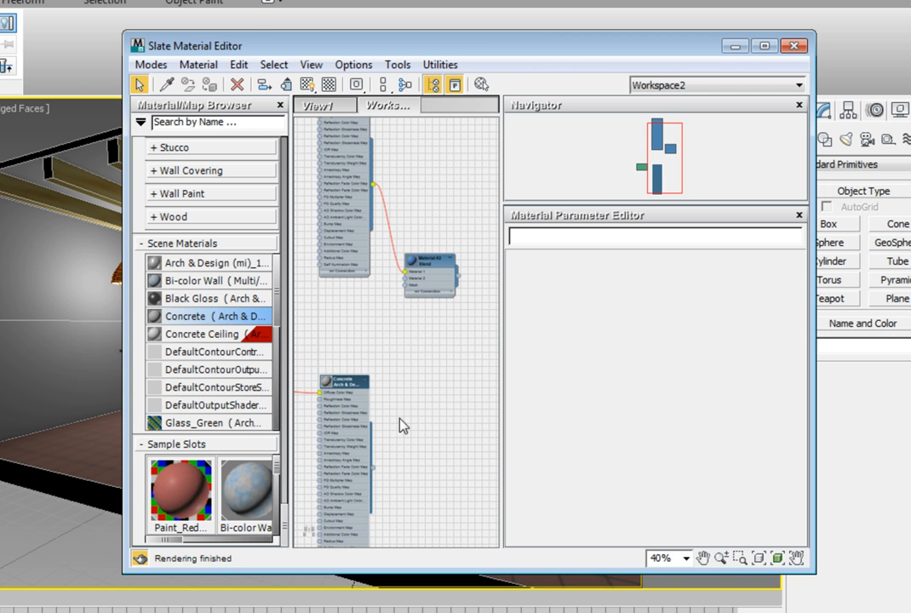
Connect the Concrete node's output to the Blend material's Material 2 slot and move the node up closer below Paint_Blue
{"action": "left_click_drag", "start_coordinate": [340, 381], "coordinate": [341, 326]}
{"action": "scroll", "coordinate": [340, 326], "scroll_direction": "up", "scroll_amount": 4}
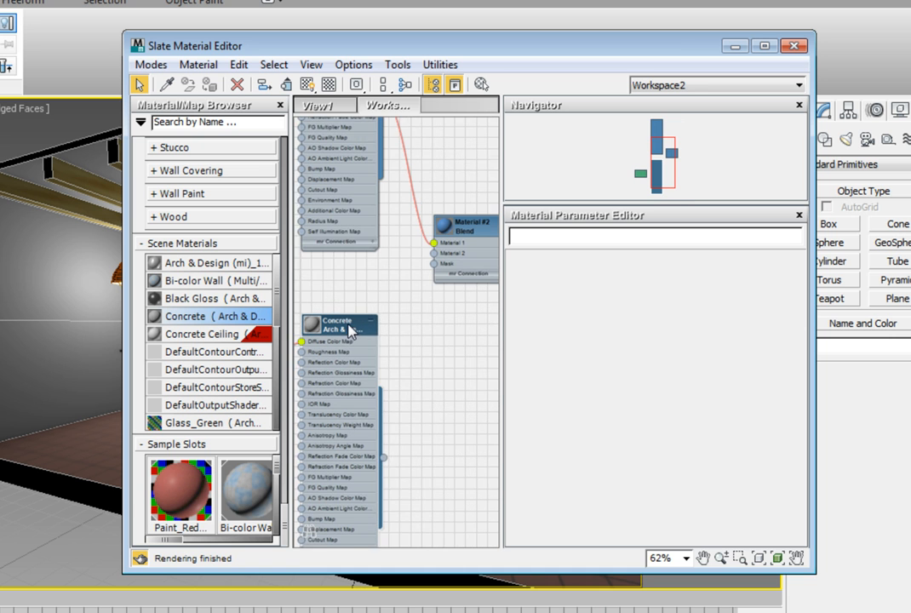
{"action": "left_click_drag", "start_coordinate": [390, 469], "coordinate": [441, 247]}
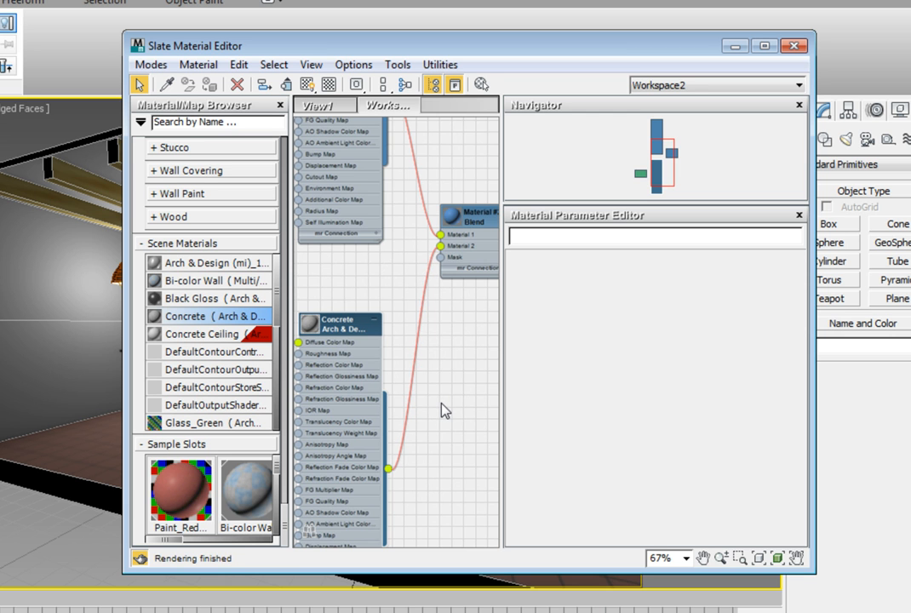
{"action": "scroll", "coordinate": [443, 411], "scroll_direction": "down", "scroll_amount": 3}
{"action": "left_click_drag", "start_coordinate": [368, 342], "coordinate": [366, 309]}
{"action": "middle_click_drag", "start_coordinate": [404, 313], "coordinate": [356, 313]}
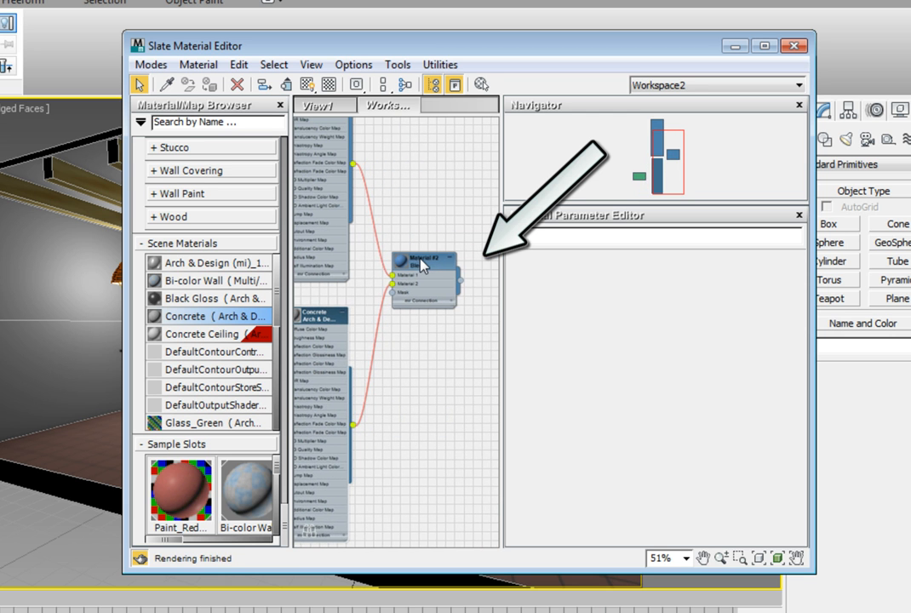
Open the Blend material's parameters and rename the material as wall_blend
{"action": "double_click", "coordinate": [421, 266]}
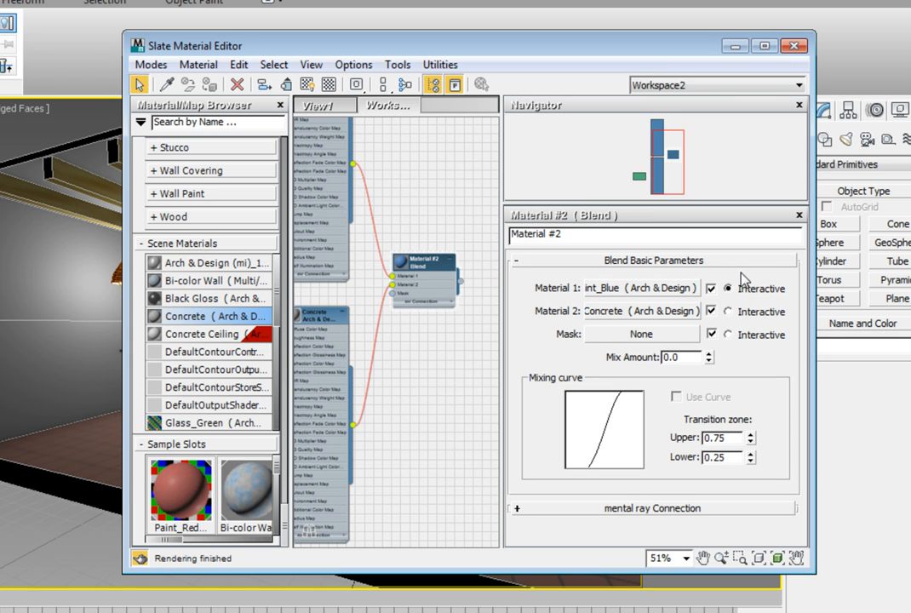
{"action": "double_click", "coordinate": [655, 235]}
{"action": "type", "text": "wall"}
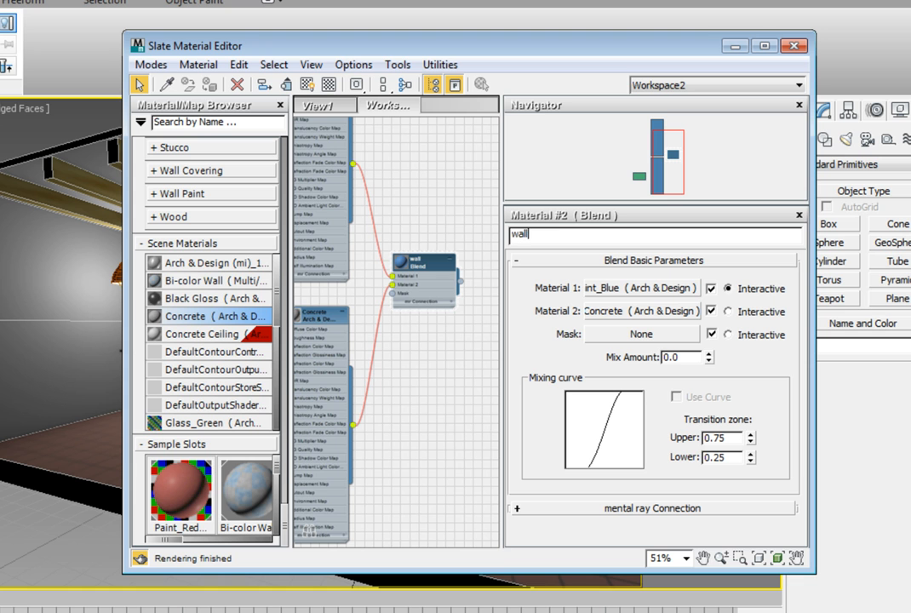
{"action": "type", "text": "_blend"}
{"action": "key", "text": "Return"}
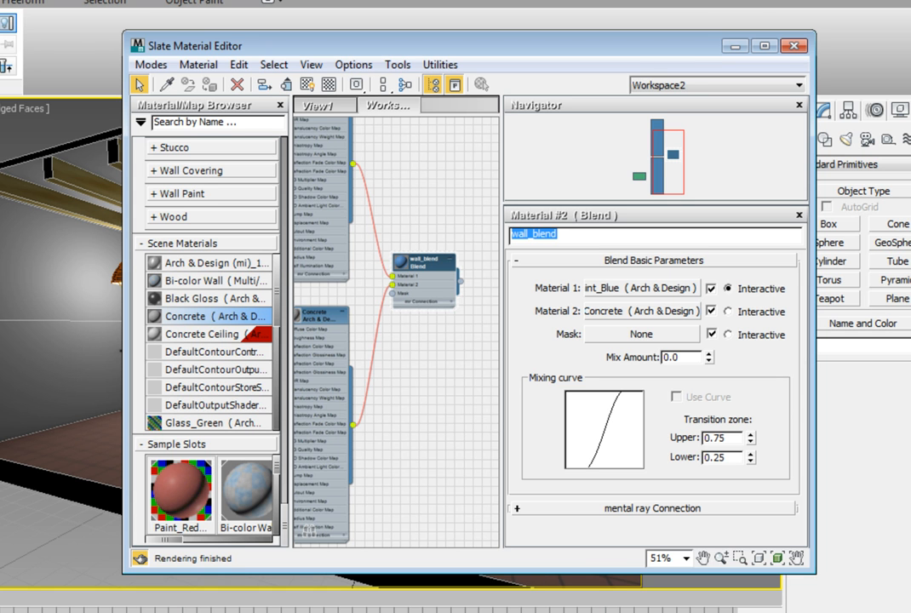
Assign the wall_blend material to the back wall, Wall_fan01, in the scene, and make the material editor narrower to uncover the wall
{"action": "left_click_drag", "start_coordinate": [628, 53], "coordinate": [317, 46]}
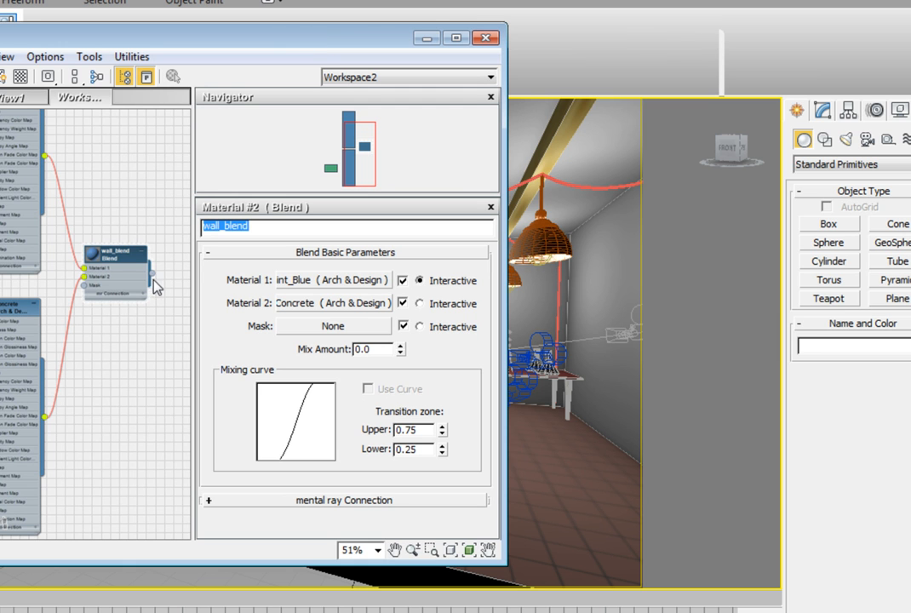
{"action": "left_click_drag", "start_coordinate": [152, 274], "coordinate": [516, 314]}
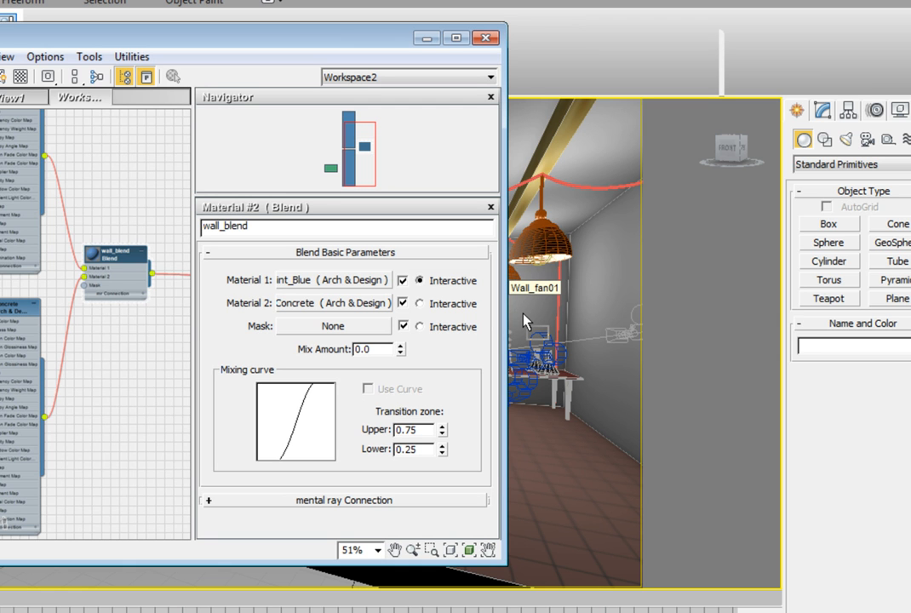
{"action": "left_click_drag", "start_coordinate": [524, 322], "coordinate": [440, 324]}
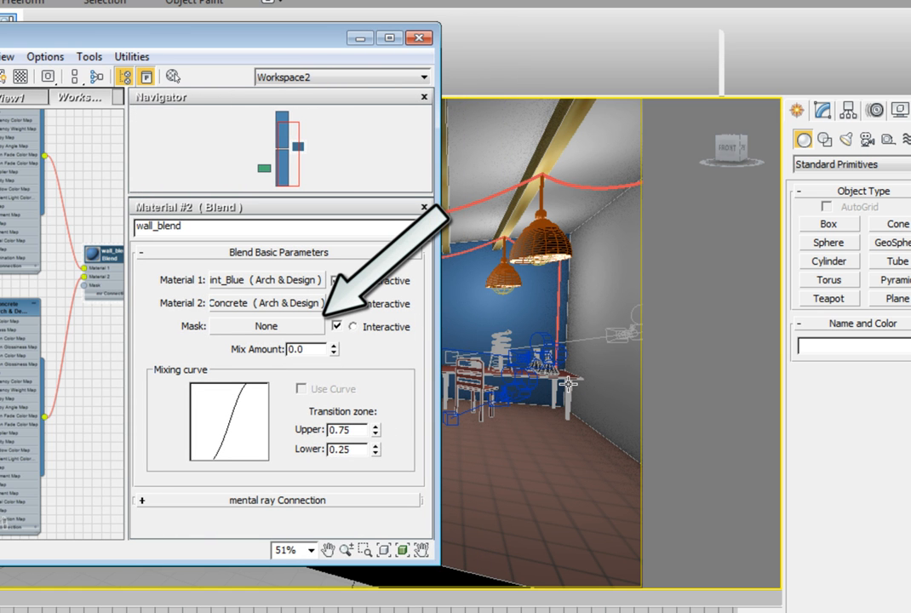